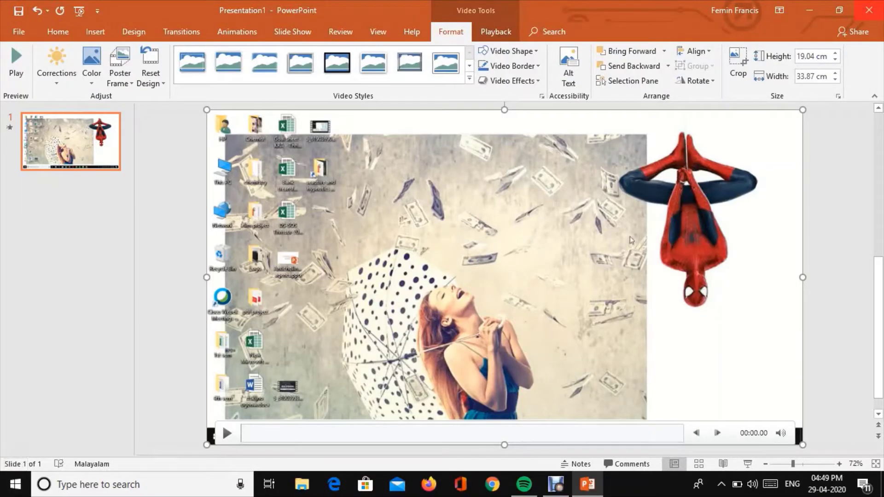
# Close the current presentation, discarding its changes with Don't Save
pyautogui.click(868, 11)
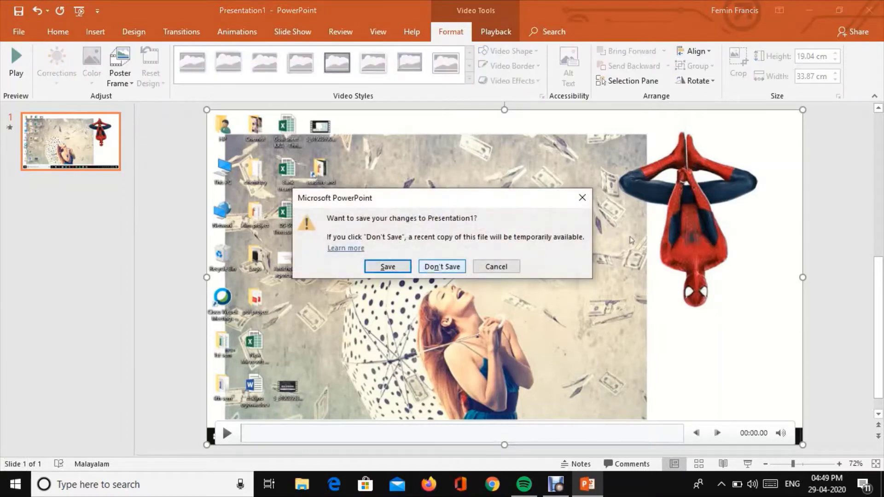
pyautogui.click(442, 267)
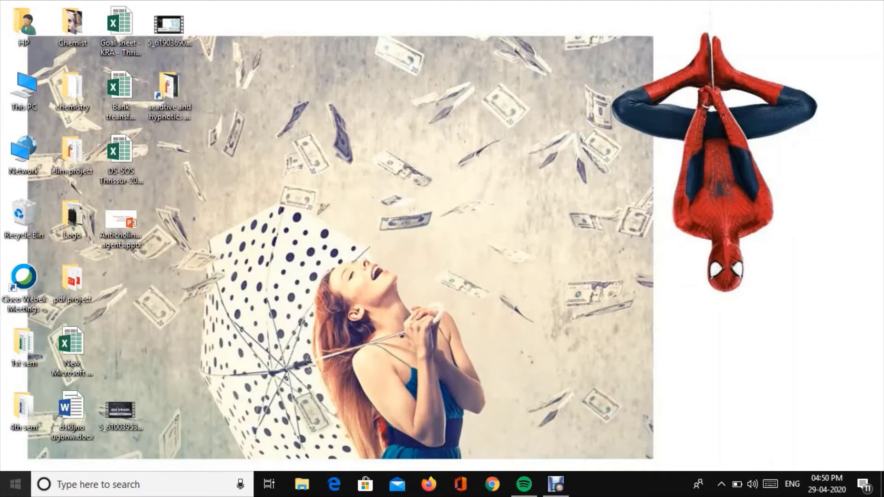
# Launch PowerPoint by searching 'power' in the Start menu
pyautogui.press('super')
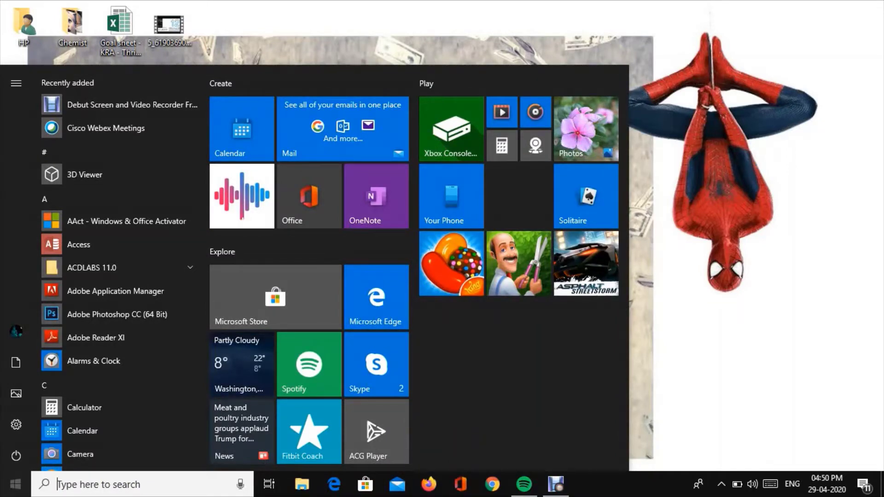
pyautogui.write('po')
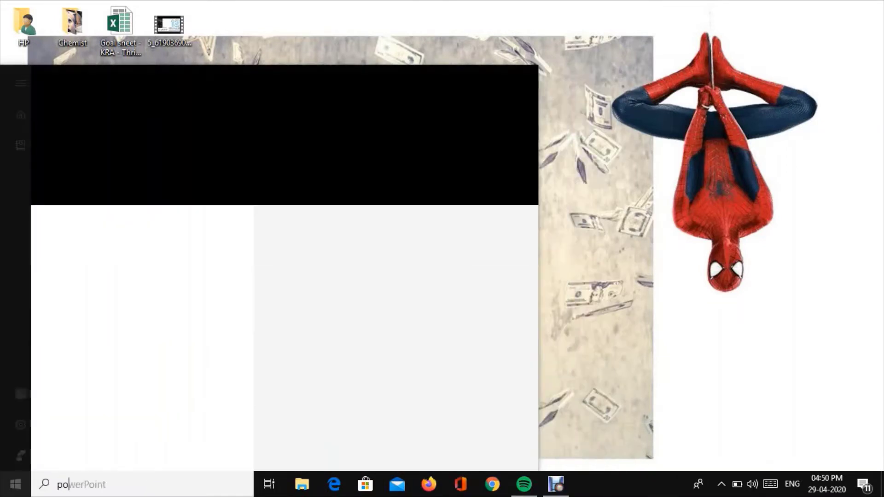
pyautogui.write('wer')
pyautogui.press('Return')
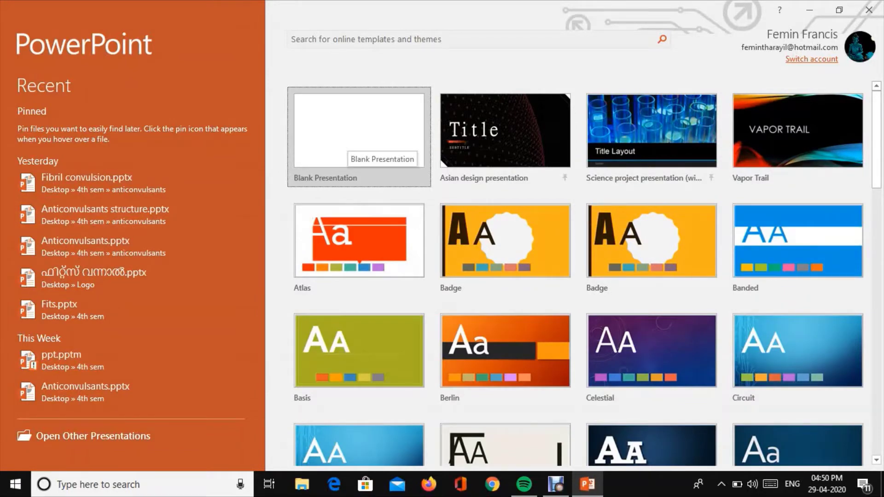
# Create a blank presentation and start Screen Recording from the Insert tab's Media group
pyautogui.click(359, 138)
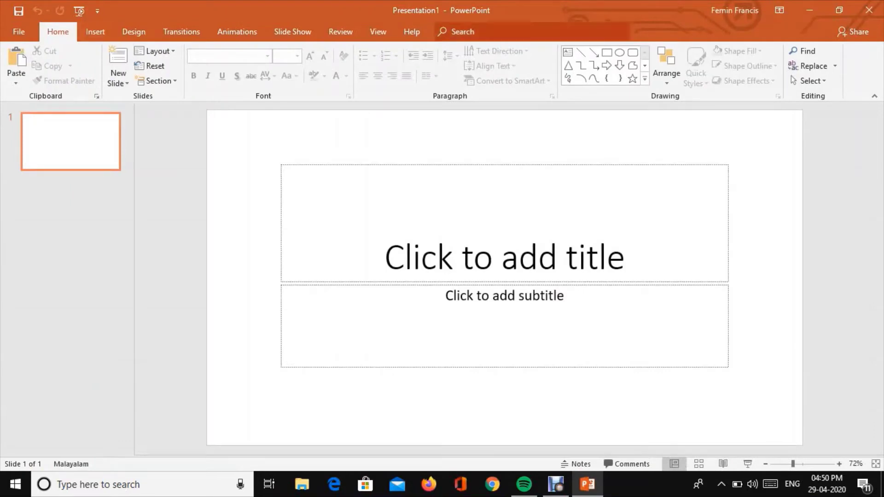
pyautogui.click(95, 31)
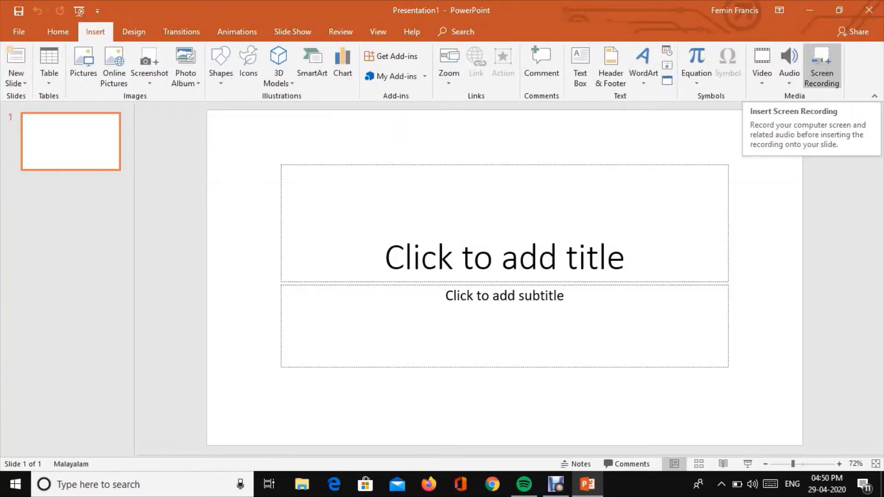
pyautogui.click(821, 67)
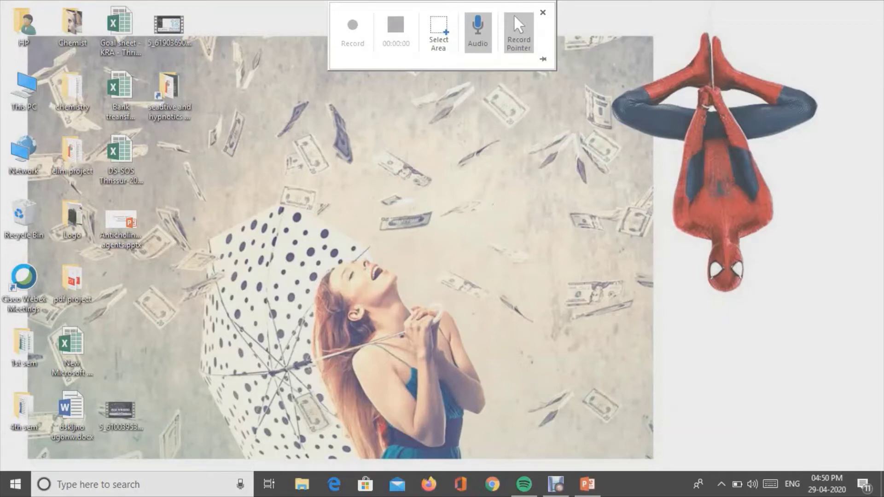
# Select the full screen with Windows+Shift+F and start recording with Windows+Shift+R
pyautogui.press('super+shift+f')
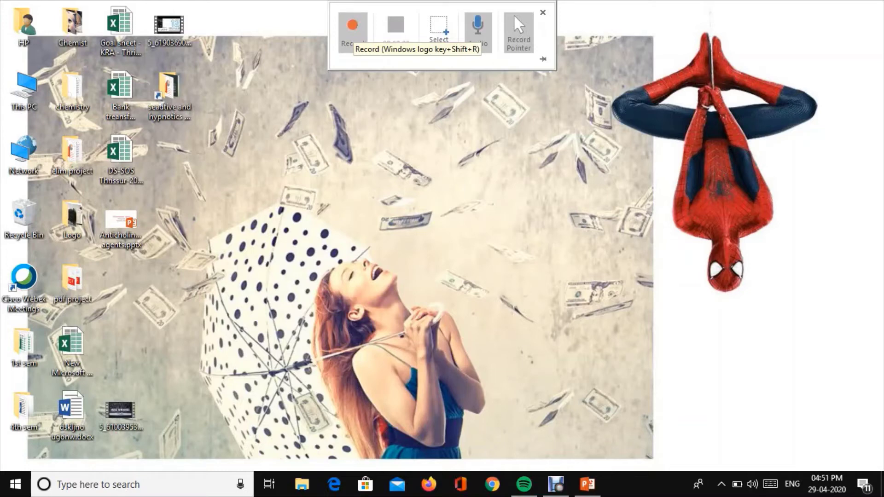
pyautogui.press('super+shift+r')
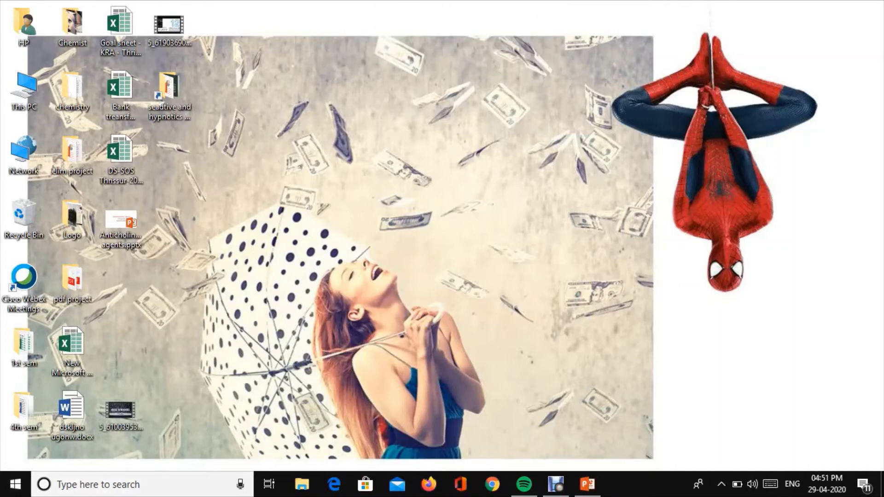
# Open the Recent folder via Run, delete its two shortcuts, and close the window
pyautogui.press('super+s')
pyautogui.write('run')
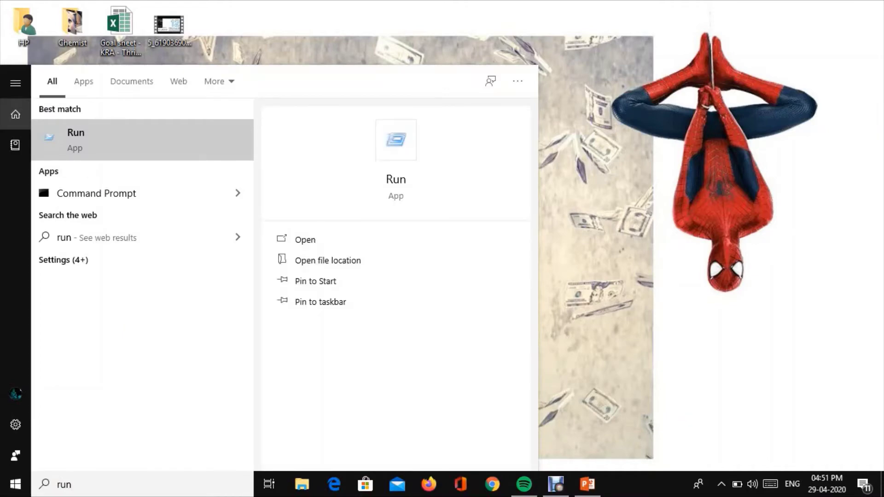
pyautogui.press('Return')
pyautogui.press('Return')
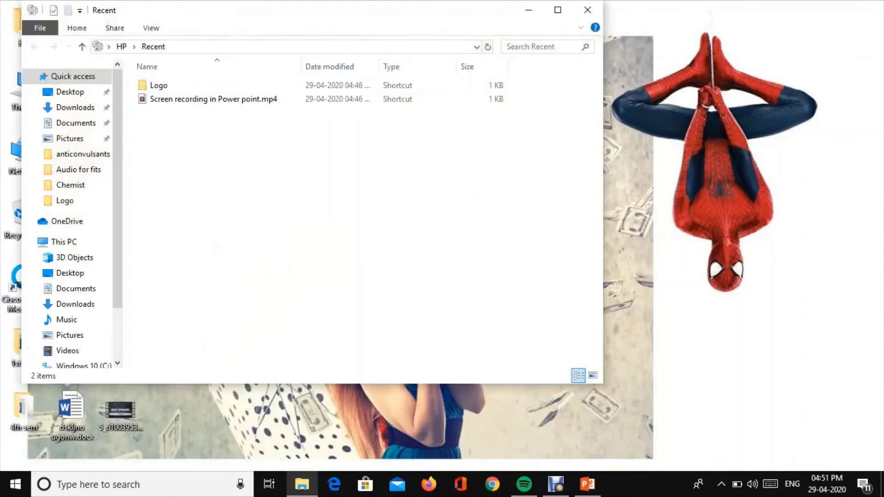
pyautogui.hotkey('ctrl', 'a')
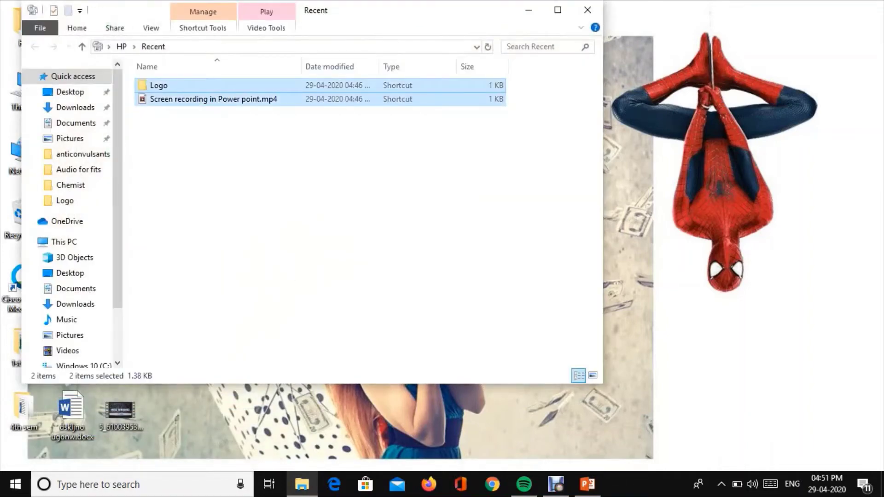
pyautogui.press('Delete')
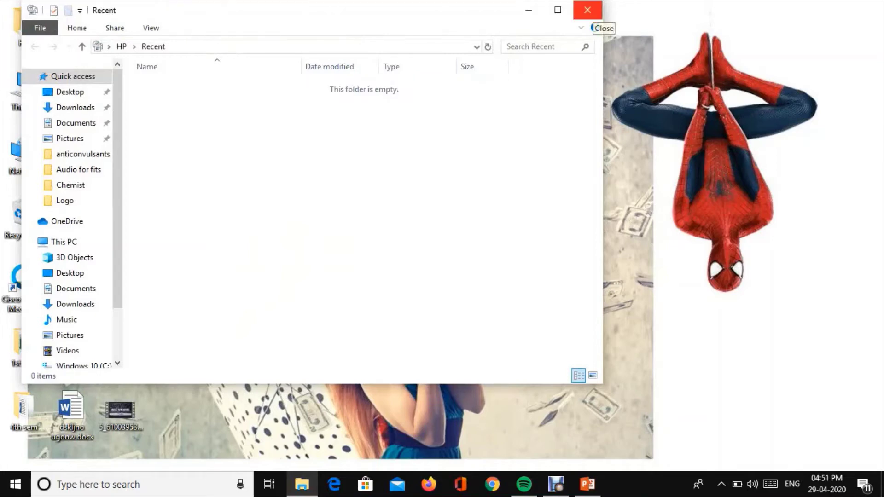
pyautogui.click(592, 19)
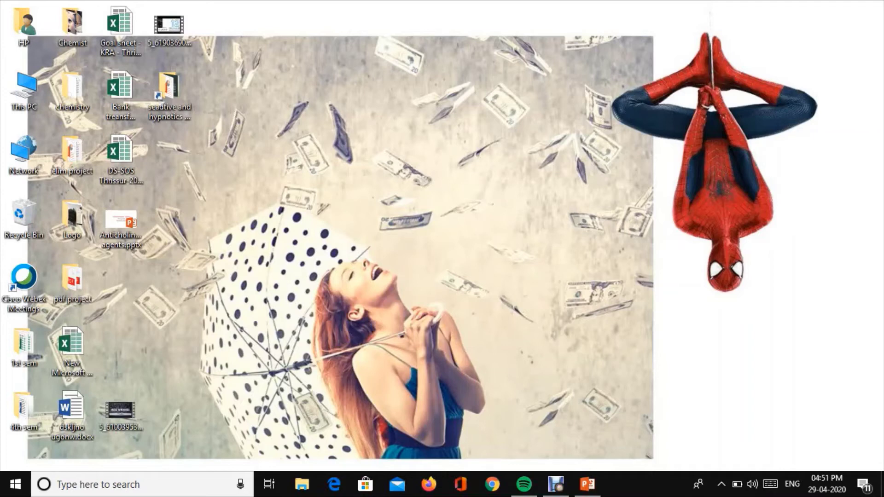
# Stop the recording with Windows+Shift+Q so the video is inserted on slide 1
pyautogui.moveTo(394, 29)
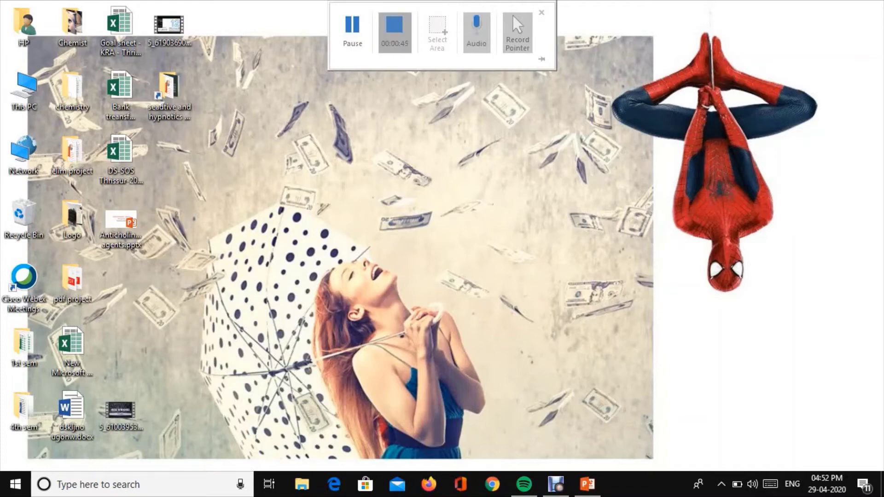
pyautogui.hotkey('alt', 'Tab')
pyautogui.press('super+shift+q')
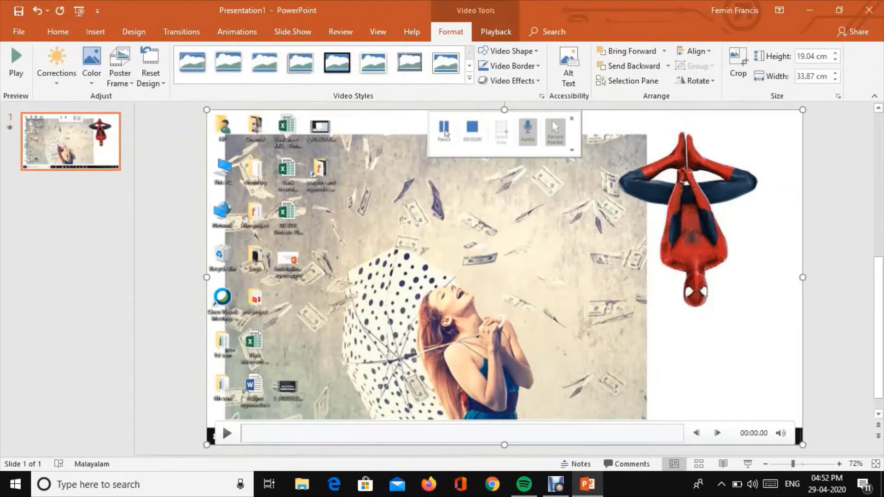
pyautogui.rightClick(490, 223)
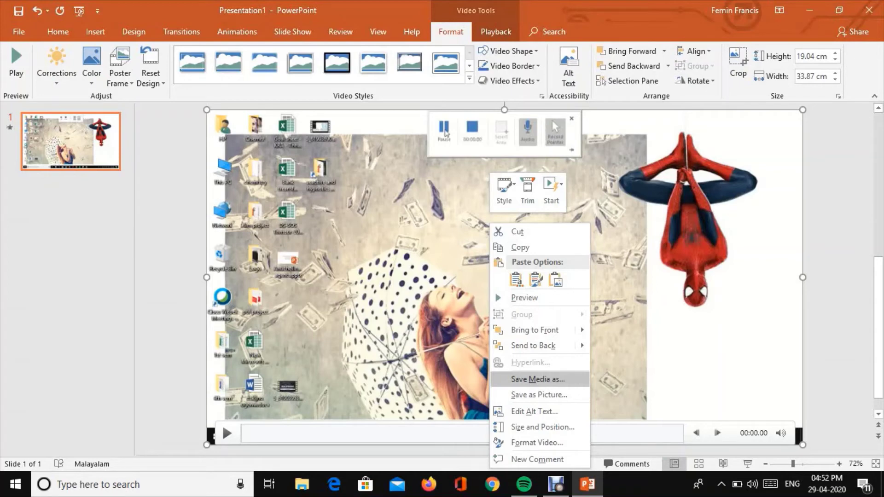
# Save the slide's video to the Desktop as 'powerpoint vedio' using Save Media as
pyautogui.click(537, 379)
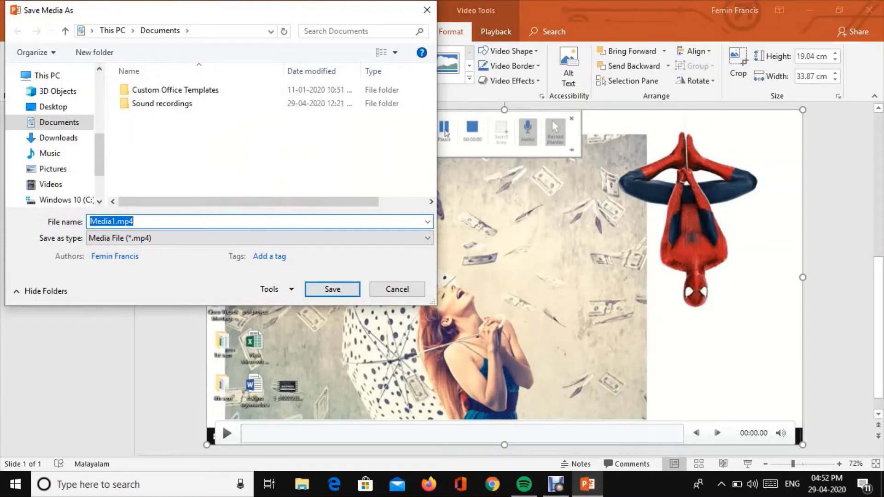
pyautogui.write('power')
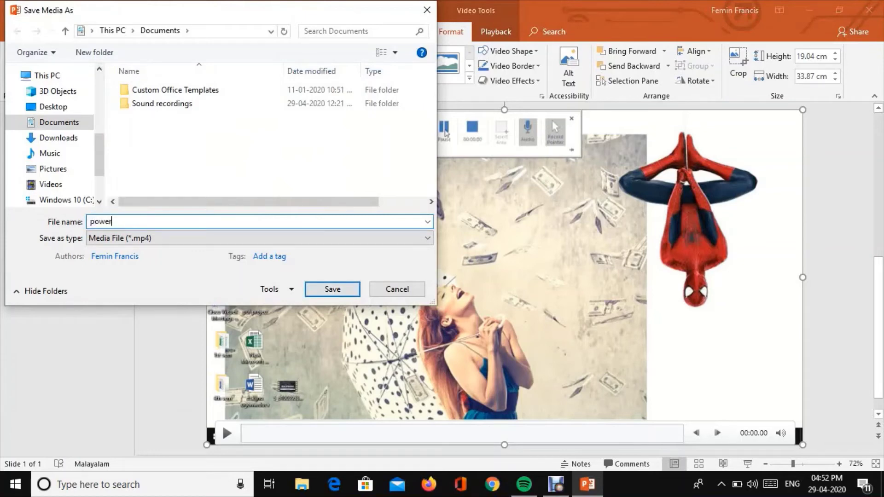
pyautogui.write('point vedio')
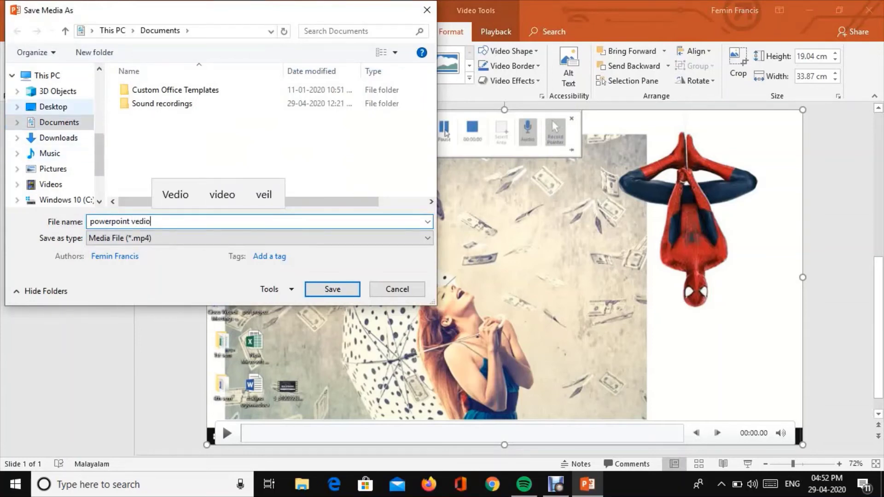
pyautogui.click(53, 106)
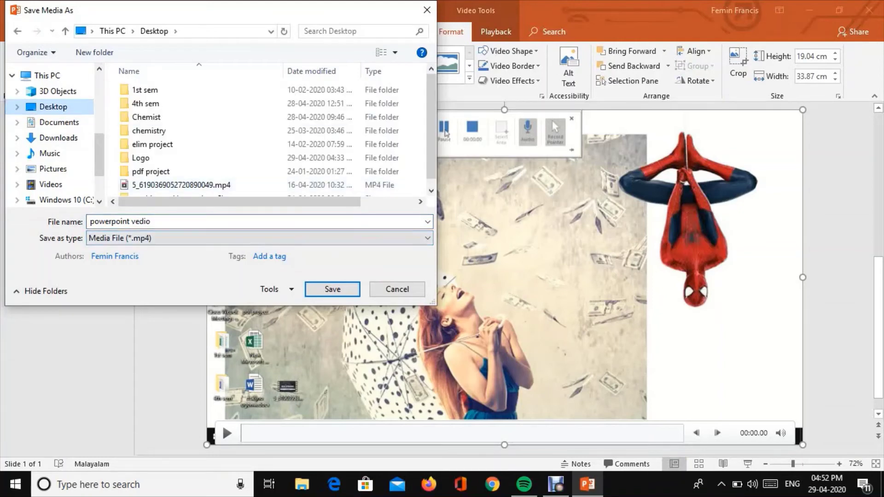
pyautogui.click(332, 289)
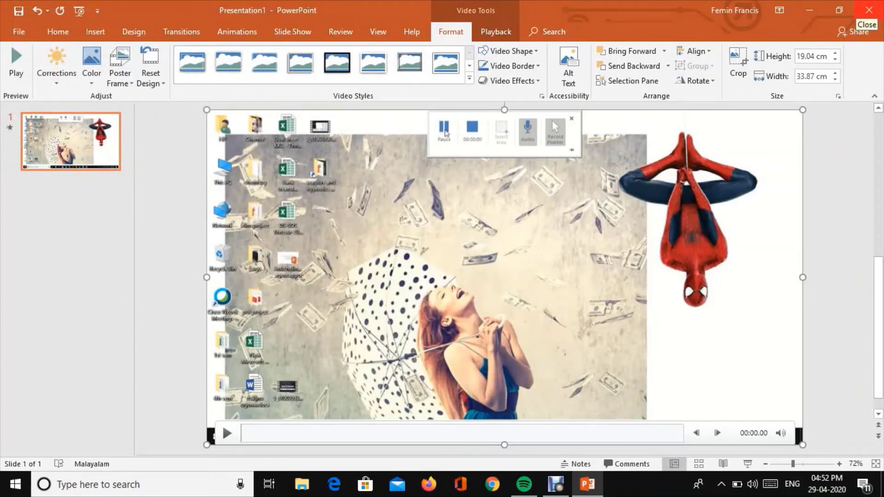
# Close PowerPoint without saving, then open powerpoint vedio.mp4 from the desktop
pyautogui.click(869, 10)
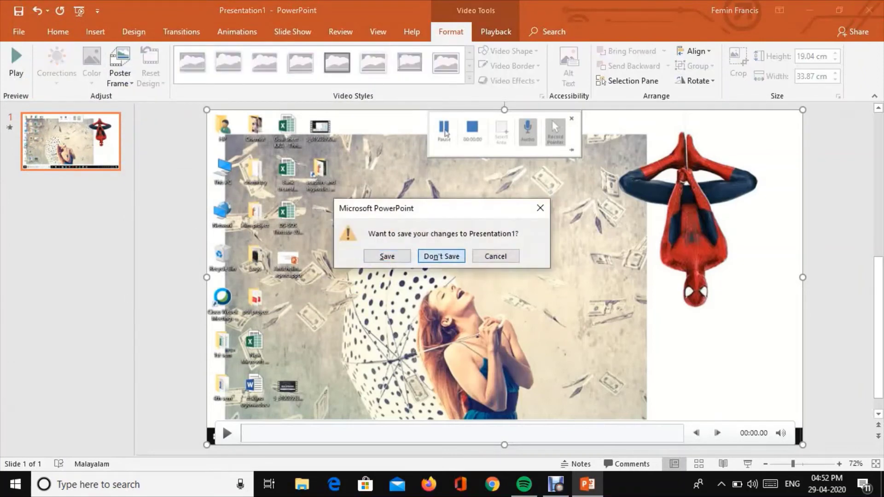
pyautogui.click(441, 256)
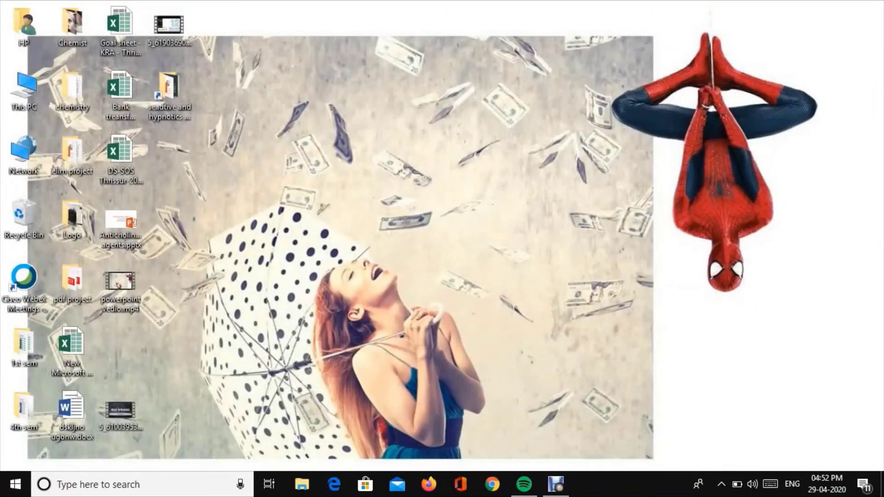
pyautogui.click(121, 285)
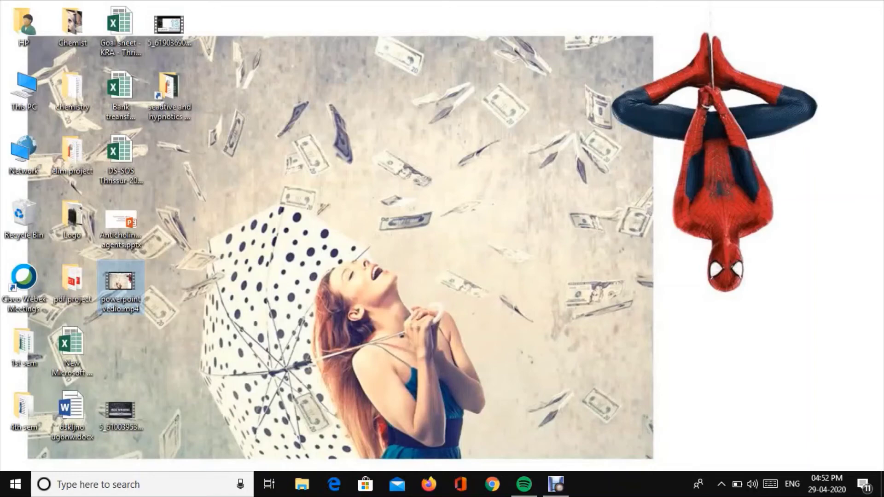
pyautogui.rightClick(128, 292)
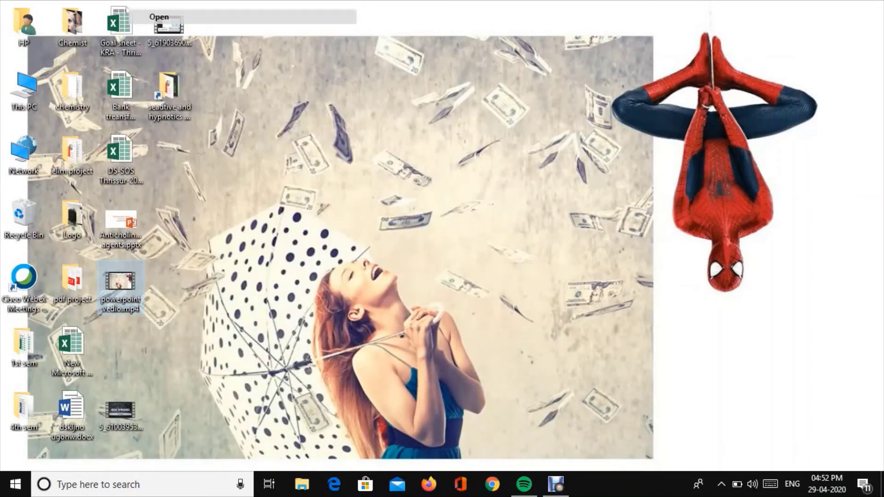
pyautogui.click(157, 17)
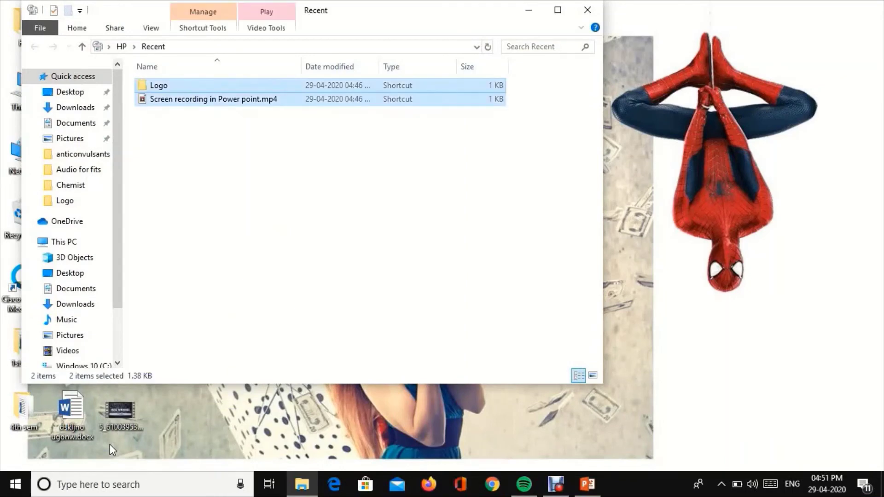
# Watch powerpoint vedio.mp4 play in Movies & TV with its playback controls shown
pyautogui.moveTo(272, 280)
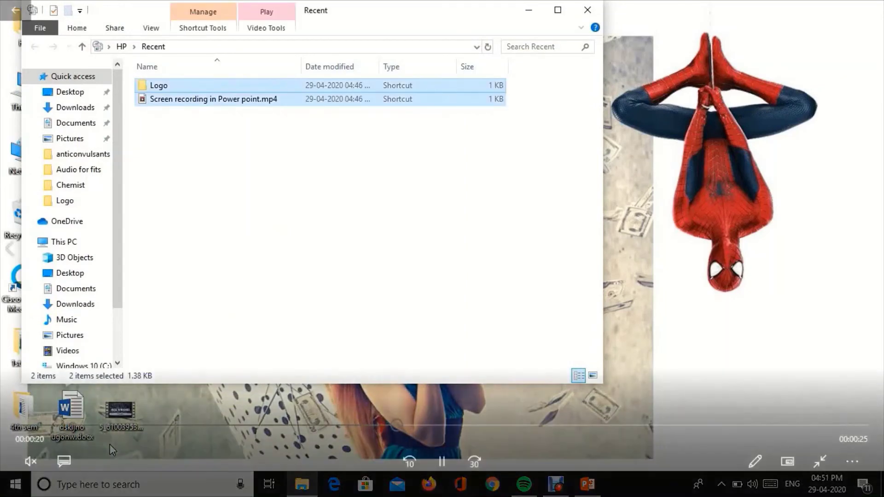